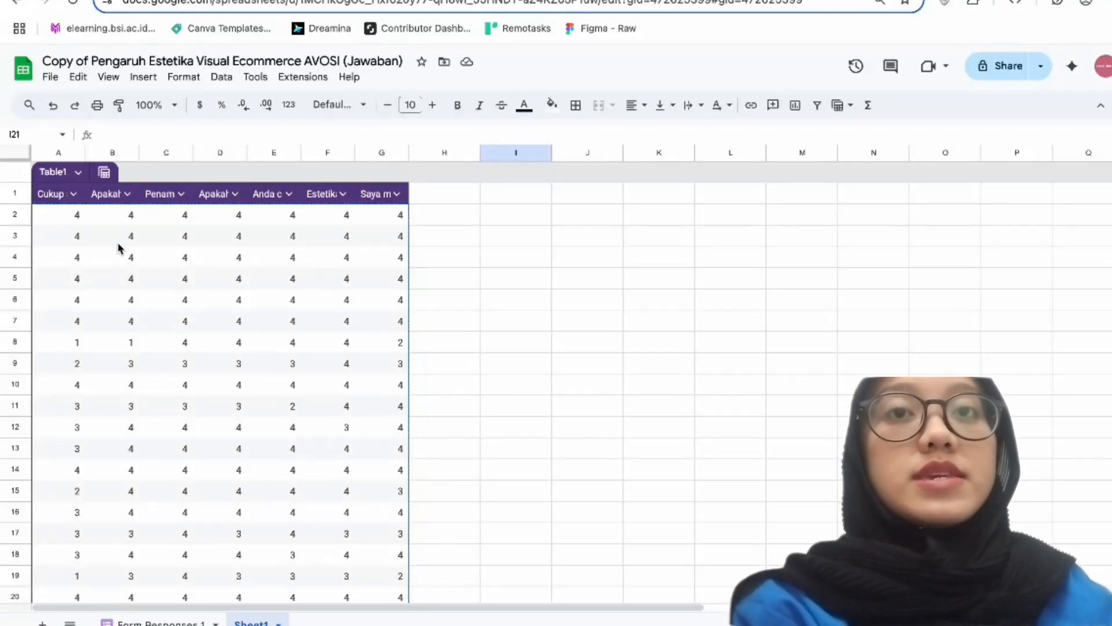
# Select and copy the questionnaire response values in cells A2:G34 of Sheet1, without the header row
pyautogui.click(84, 225)
pyautogui.scroll(-5, 404, 453)
pyautogui.scroll(-2, 404, 454)
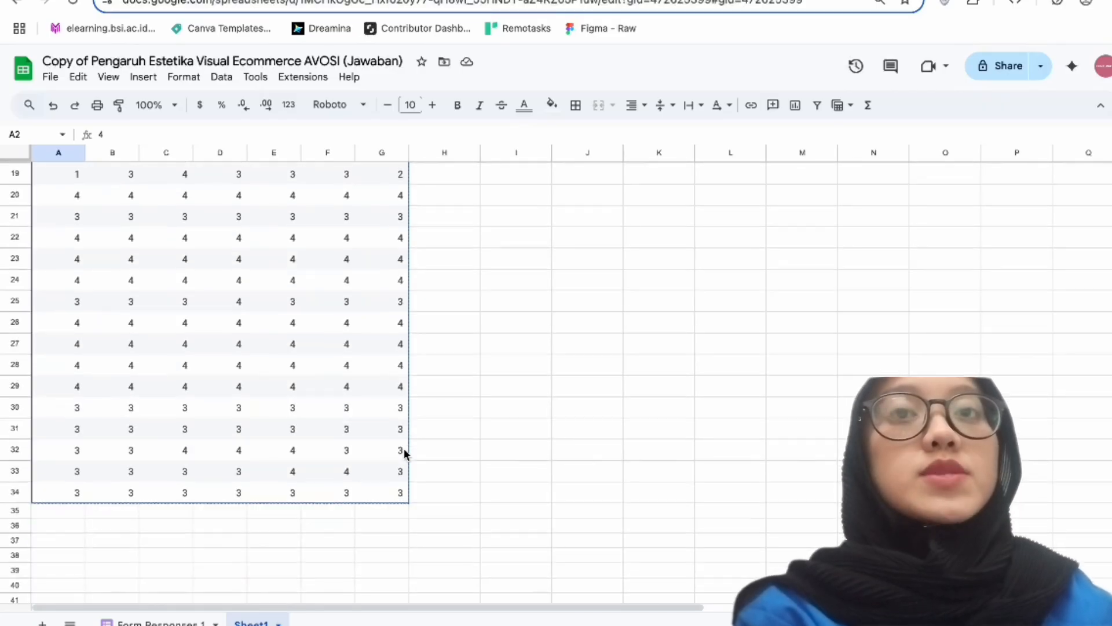
pyautogui.keyDown('shift'); pyautogui.click(384, 490); pyautogui.keyUp('shift')
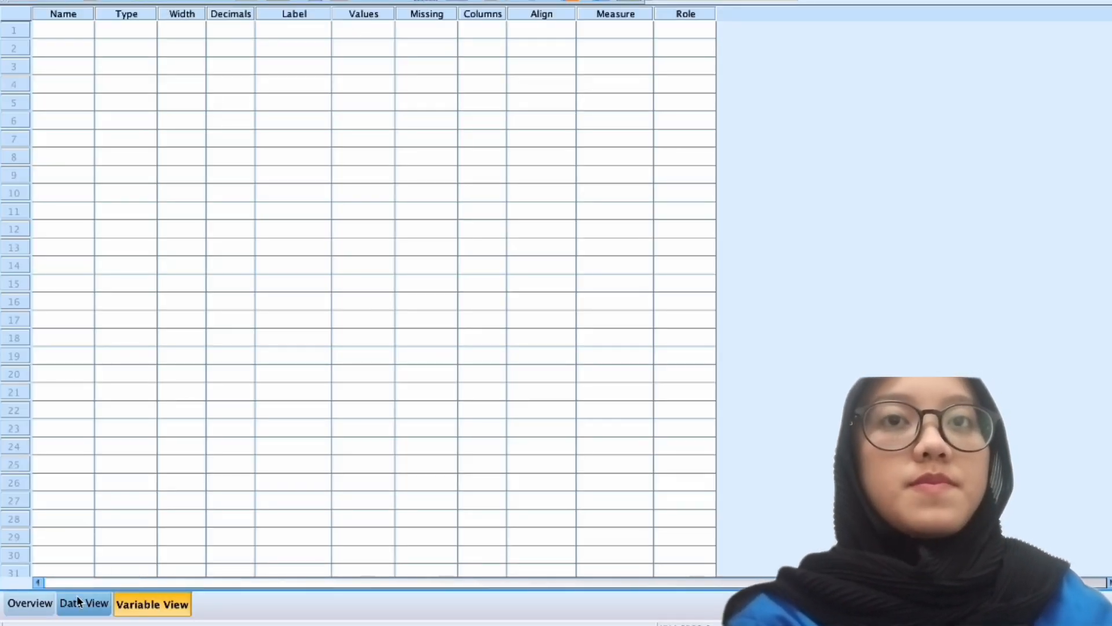
# Switch to SPSS and paste the copied responses into Data View, starting at the first cell
pyautogui.click(78, 602)
pyautogui.click(72, 57)
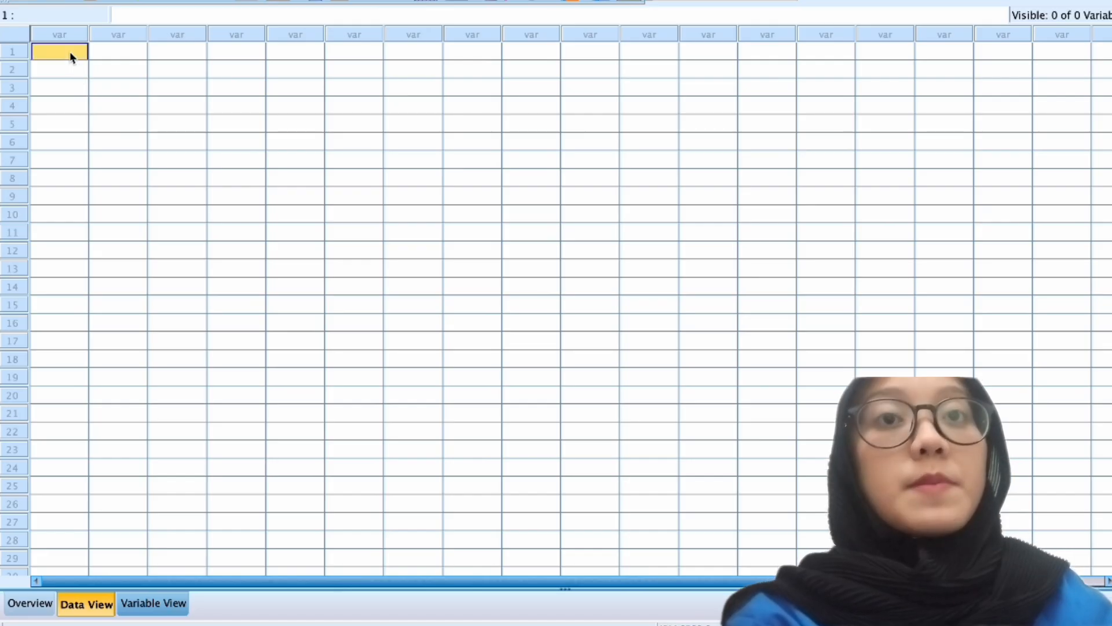
pyautogui.click(69, 50)
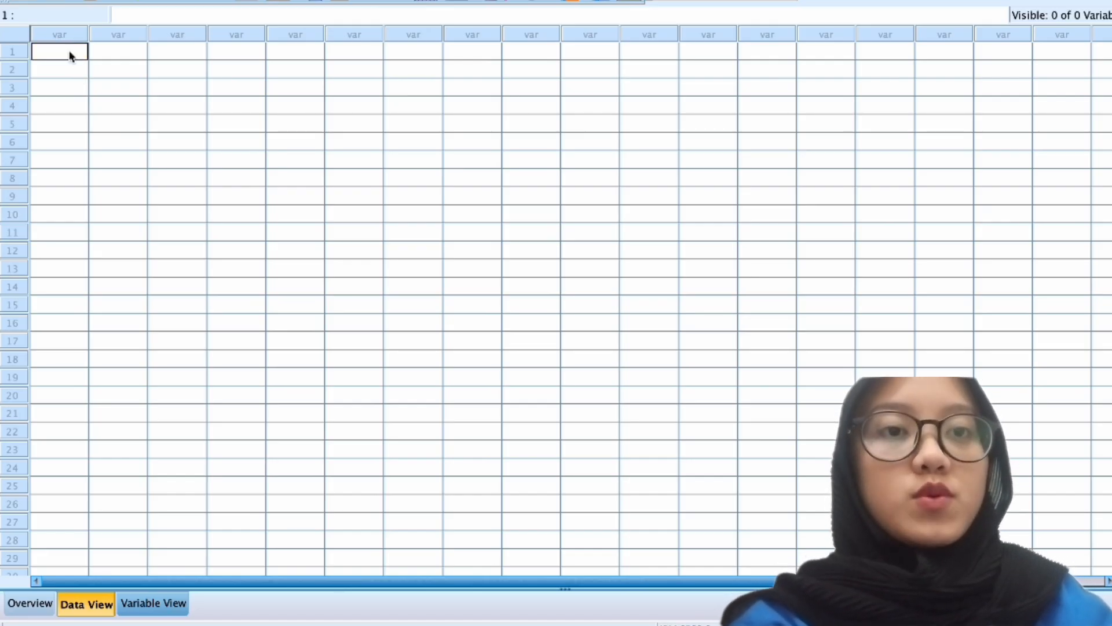
pyautogui.hotkey('ctrl', 'v')
# Rename the first two variables to X1 and X2 in Variable View
pyautogui.click(172, 605)
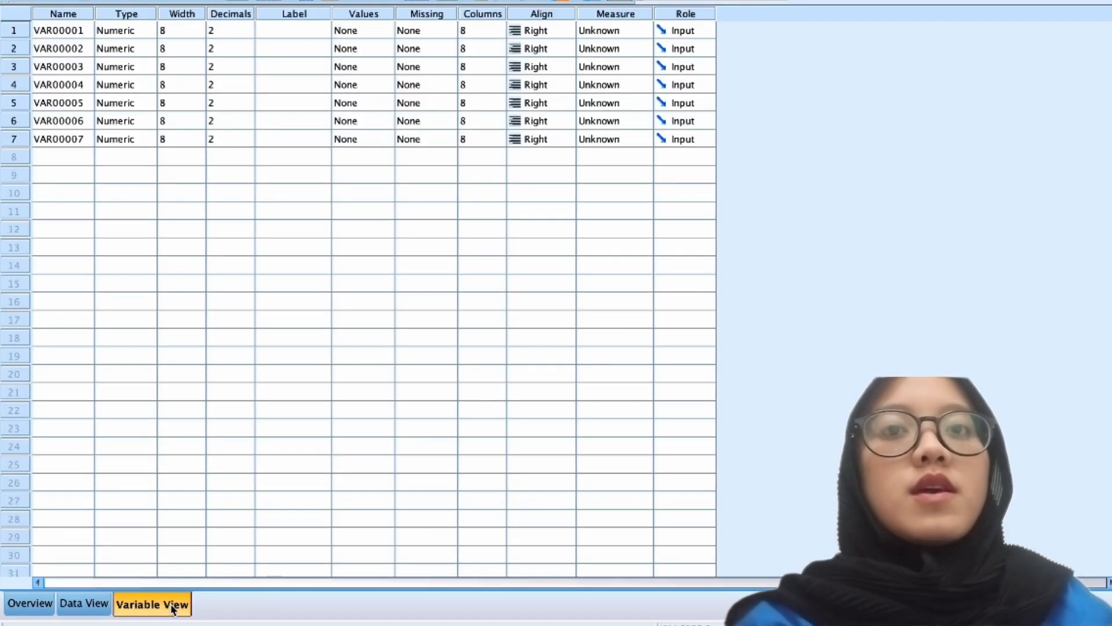
pyautogui.click(75, 34)
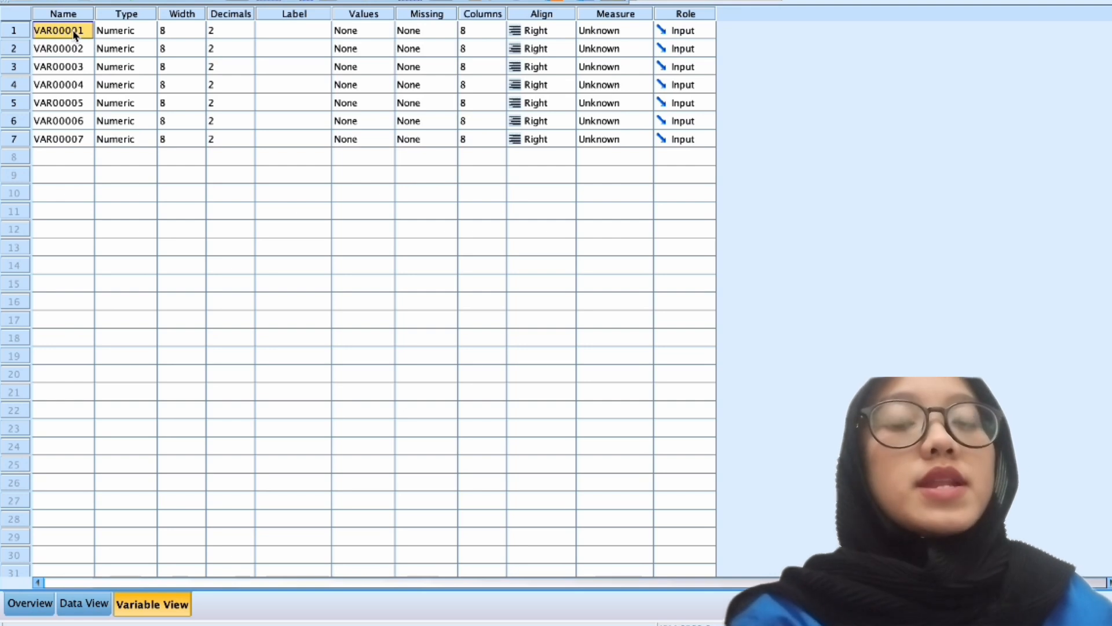
pyautogui.doubleClick(71, 29)
pyautogui.write('X1')
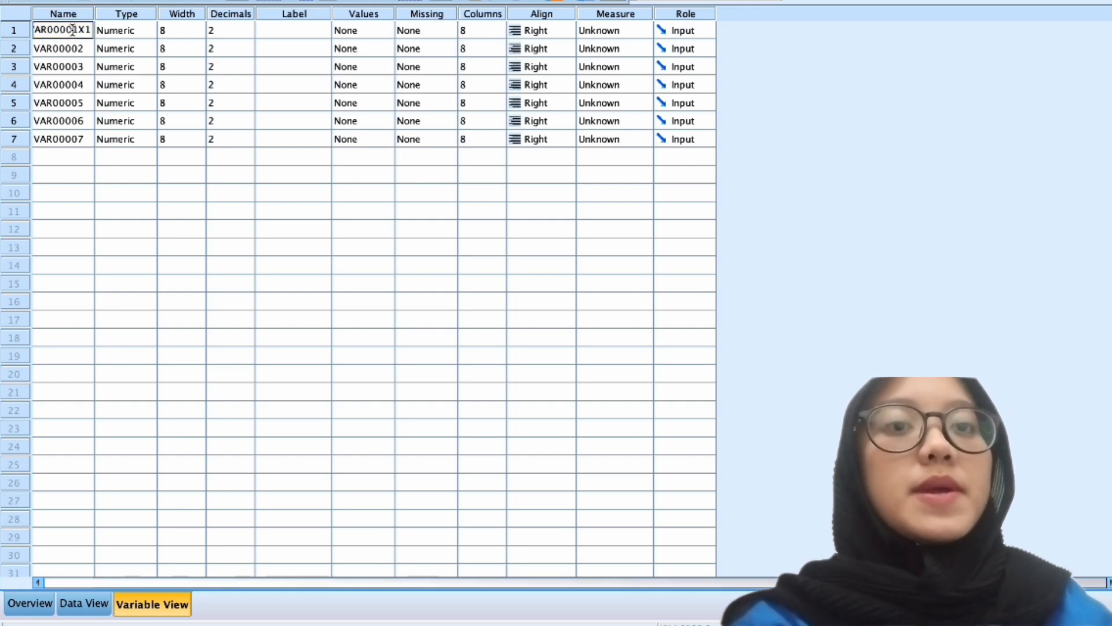
pyautogui.doubleClick(72, 29)
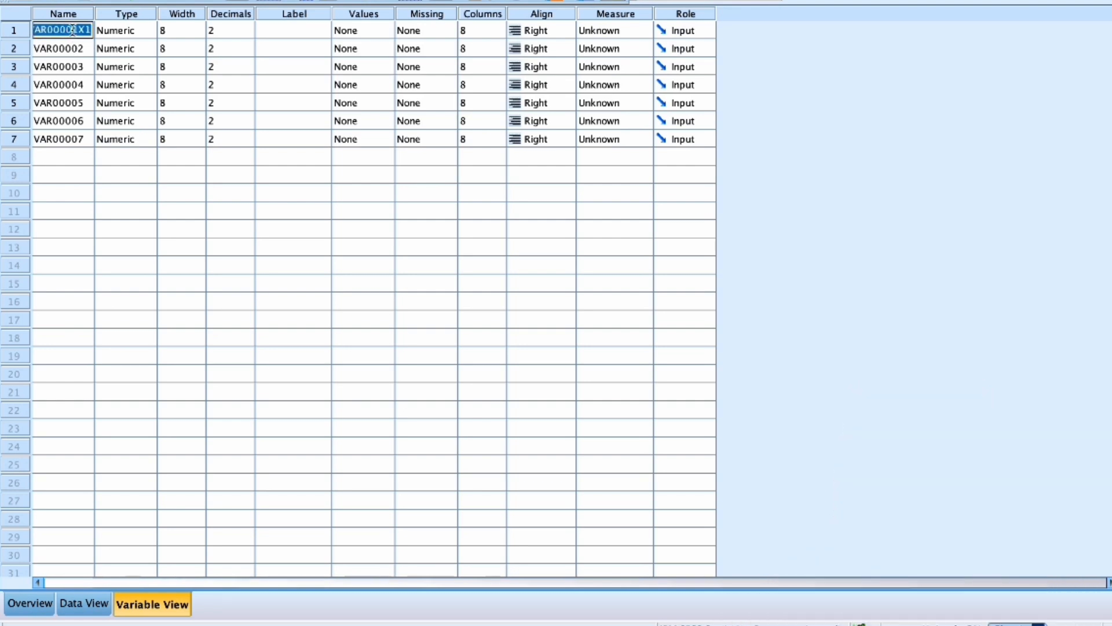
pyautogui.write('X1')
pyautogui.press('Return')
pyautogui.press('Return')
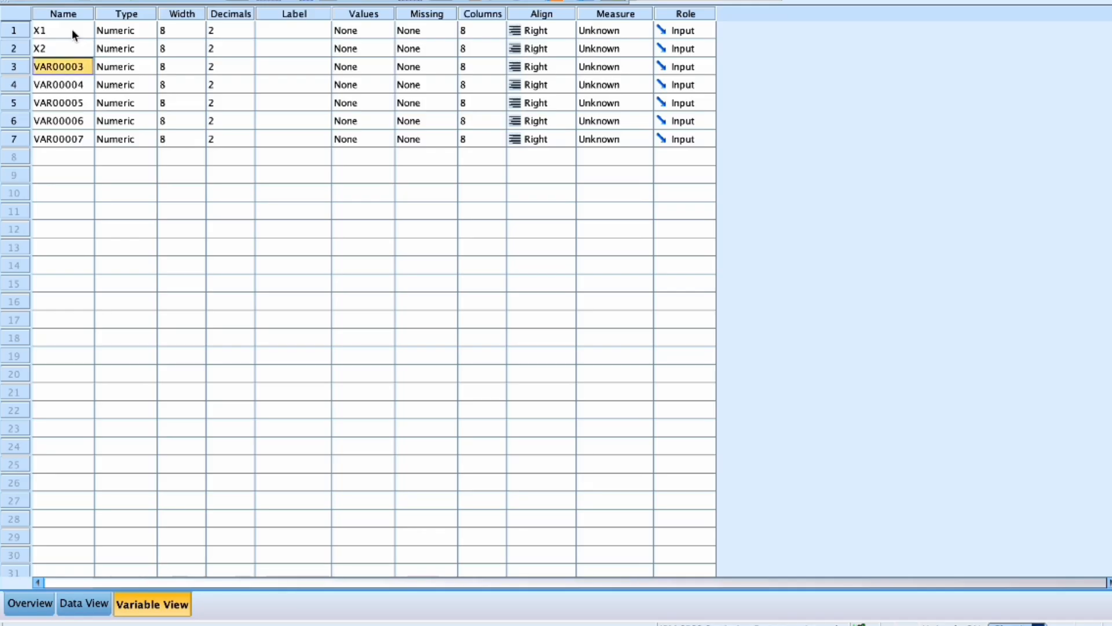
# Rename variables three through six to X3, X4, X5 and X6, and the seventh to Y1
pyautogui.write('X3')
pyautogui.press('Return')
pyautogui.write('X4')
pyautogui.press('Return')
pyautogui.write('X5')
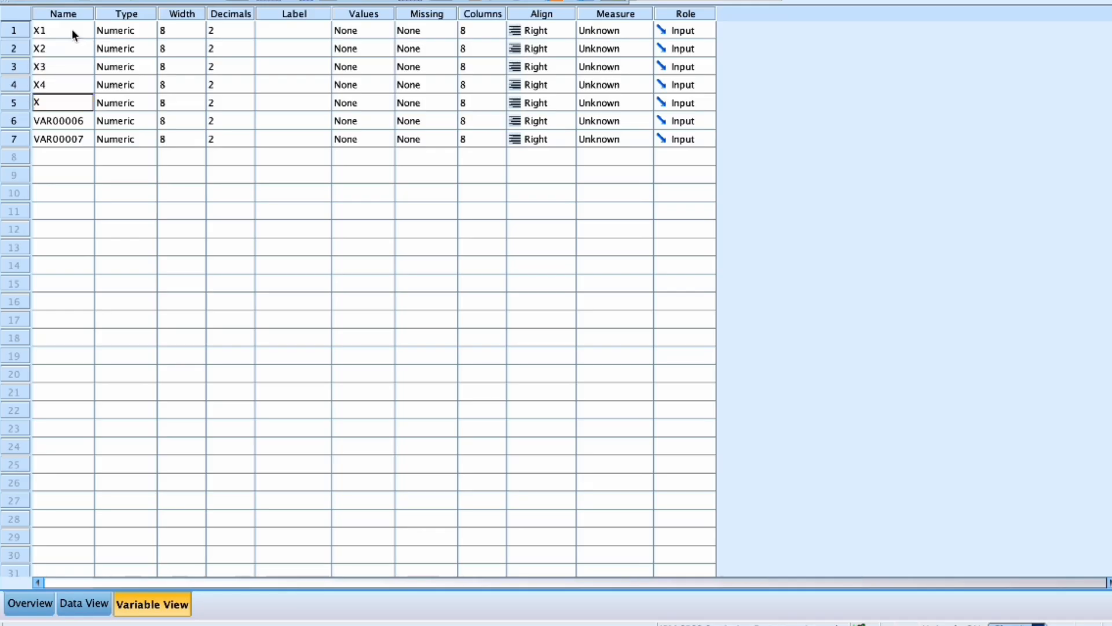
pyautogui.press('Return')
pyautogui.write('X6')
pyautogui.press('Return')
pyautogui.write('Y1')
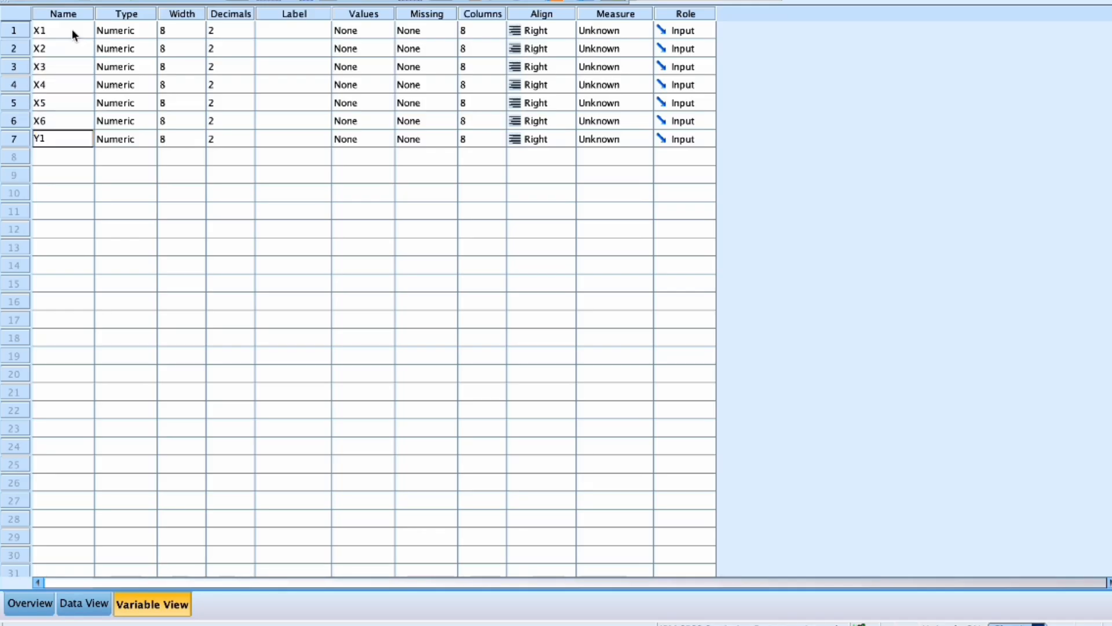
# Confirm Numeric as the variable type of X1 and set its measurement level to Scale
pyautogui.doubleClick(140, 36)
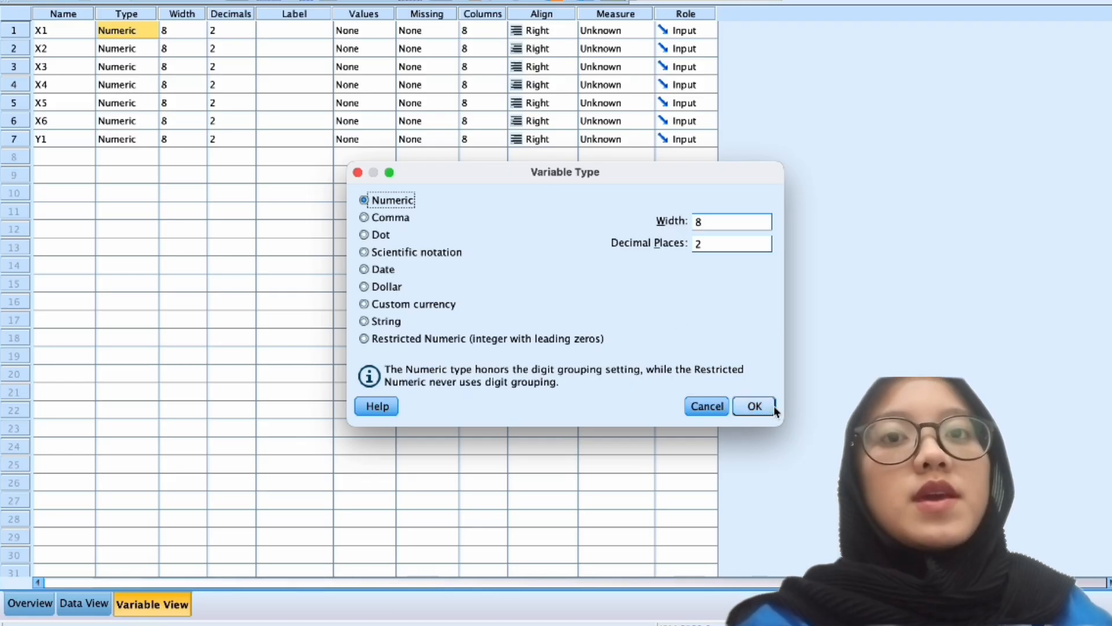
pyautogui.click(755, 406)
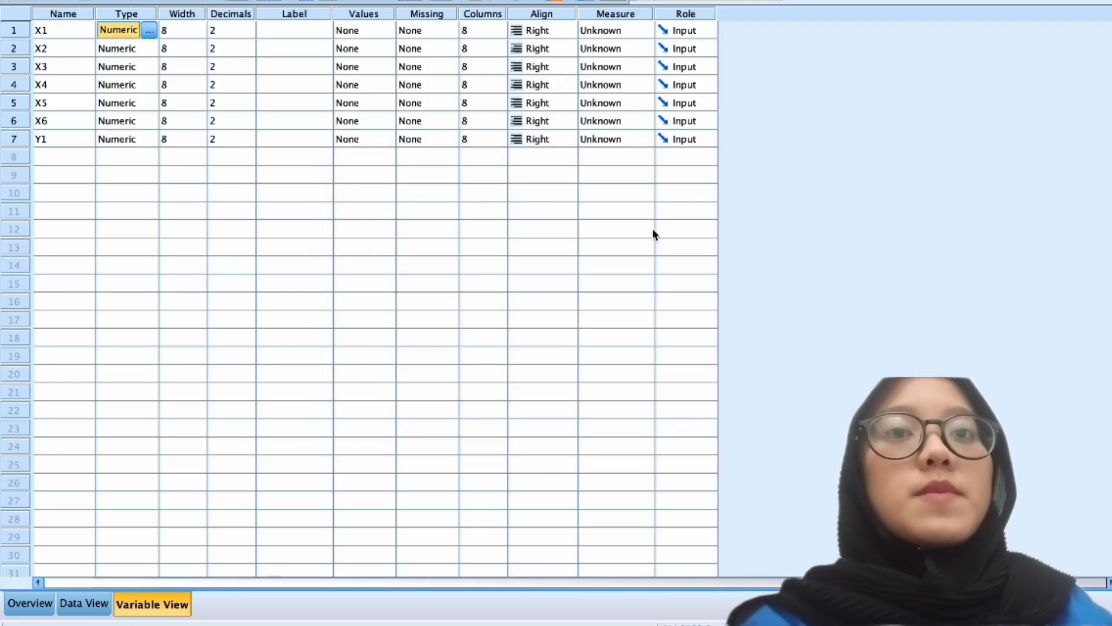
pyautogui.click(621, 32)
pyautogui.click(612, 47)
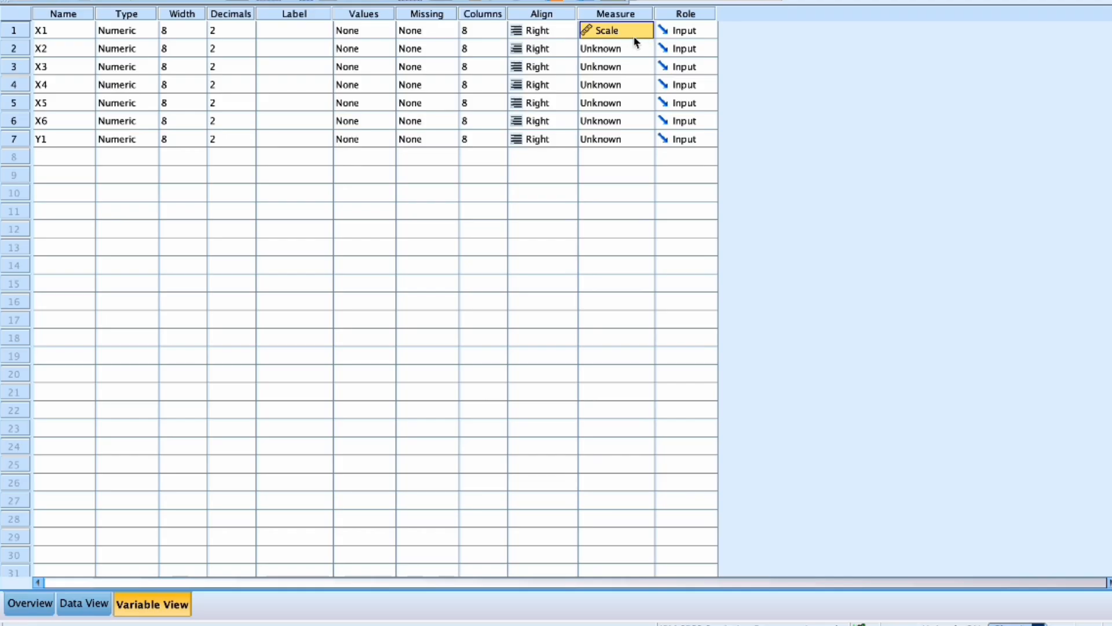
# Set the measurement level of X2, X3 and X4 to Scale
pyautogui.click(632, 49)
pyautogui.click(626, 65)
pyautogui.click(633, 71)
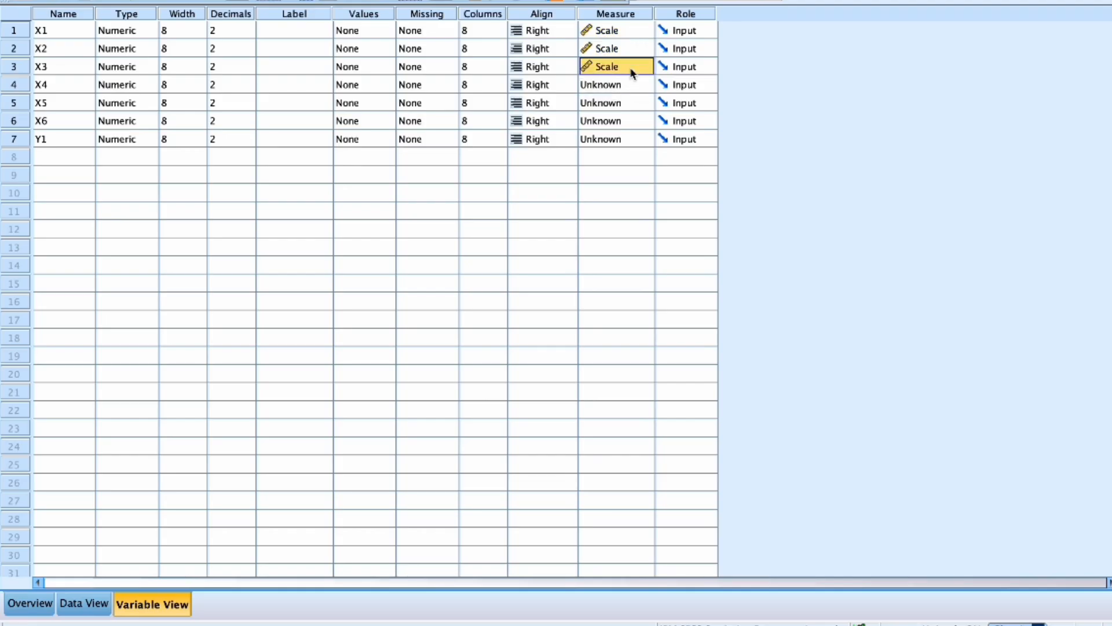
pyautogui.click(637, 84)
pyautogui.click(622, 103)
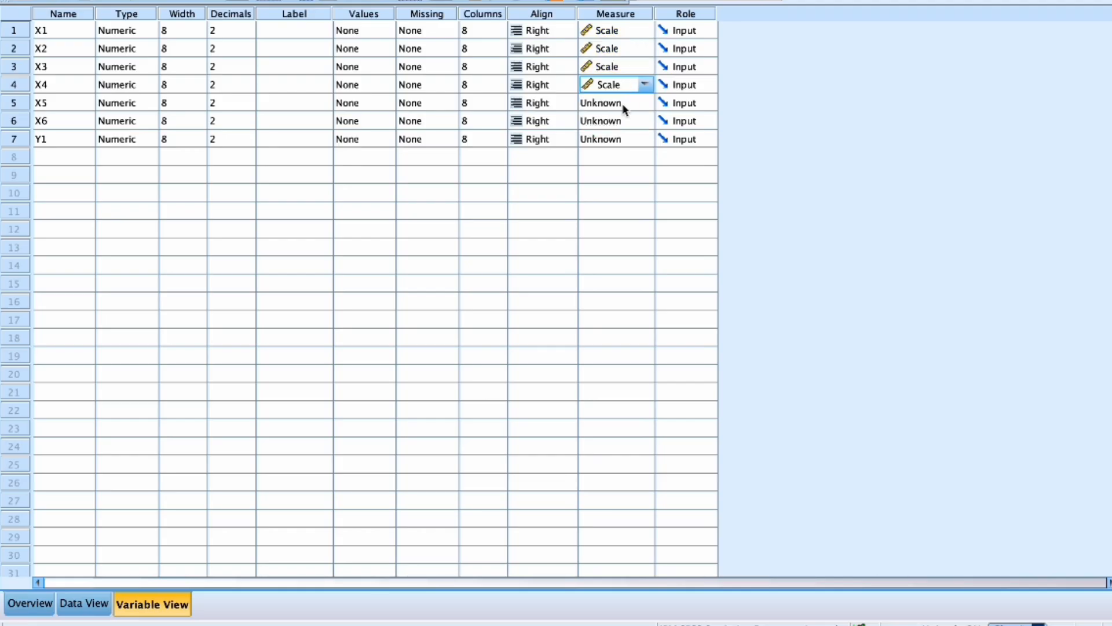
# Set the measurement level of X5, X6 and Y1 to Scale
pyautogui.click(645, 101)
pyautogui.click(645, 100)
pyautogui.click(638, 121)
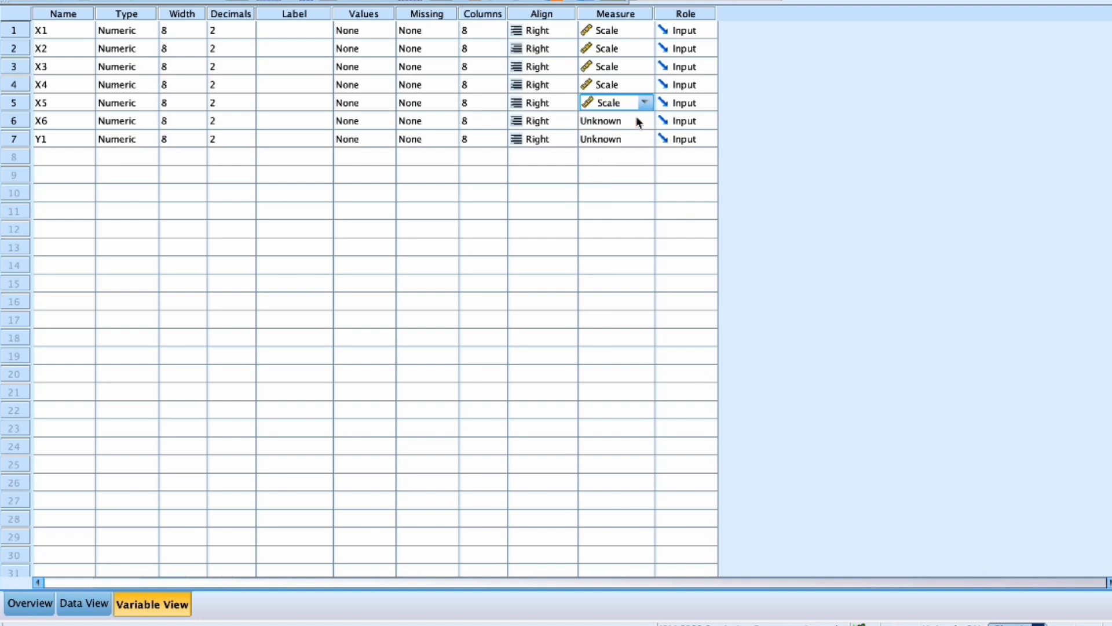
pyautogui.click(639, 124)
pyautogui.click(645, 121)
pyautogui.click(635, 134)
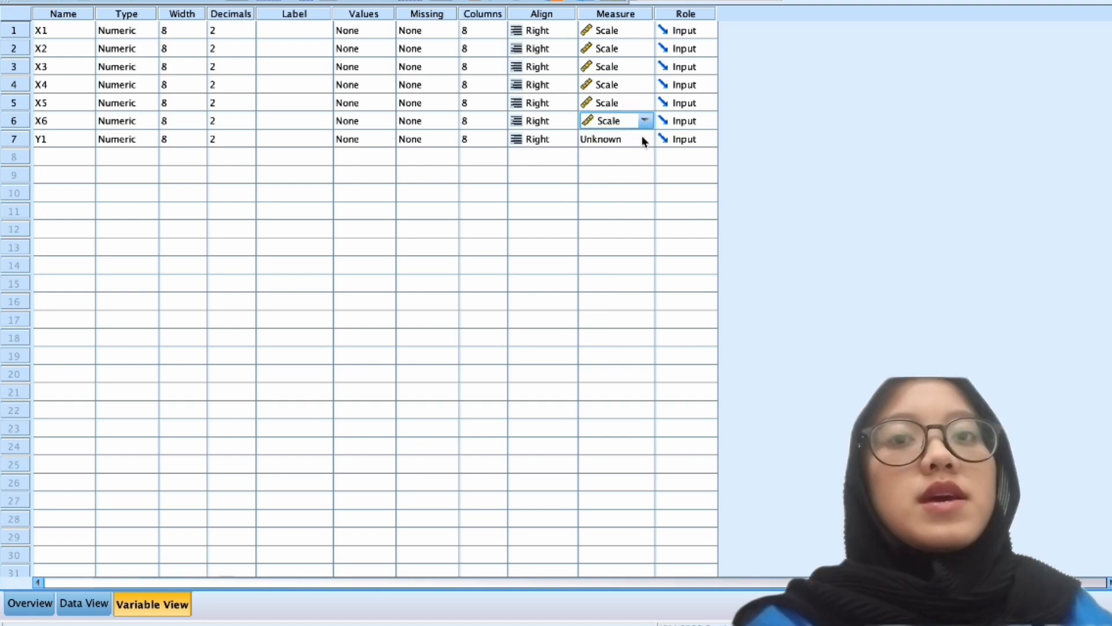
pyautogui.click(644, 139)
pyautogui.click(644, 139)
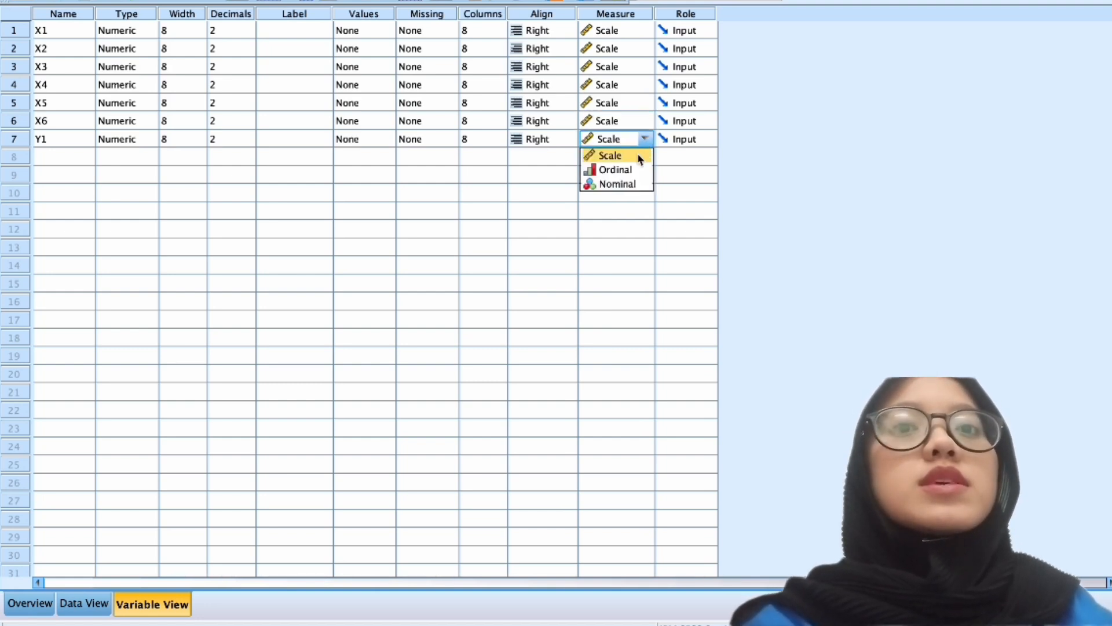
pyautogui.click(640, 156)
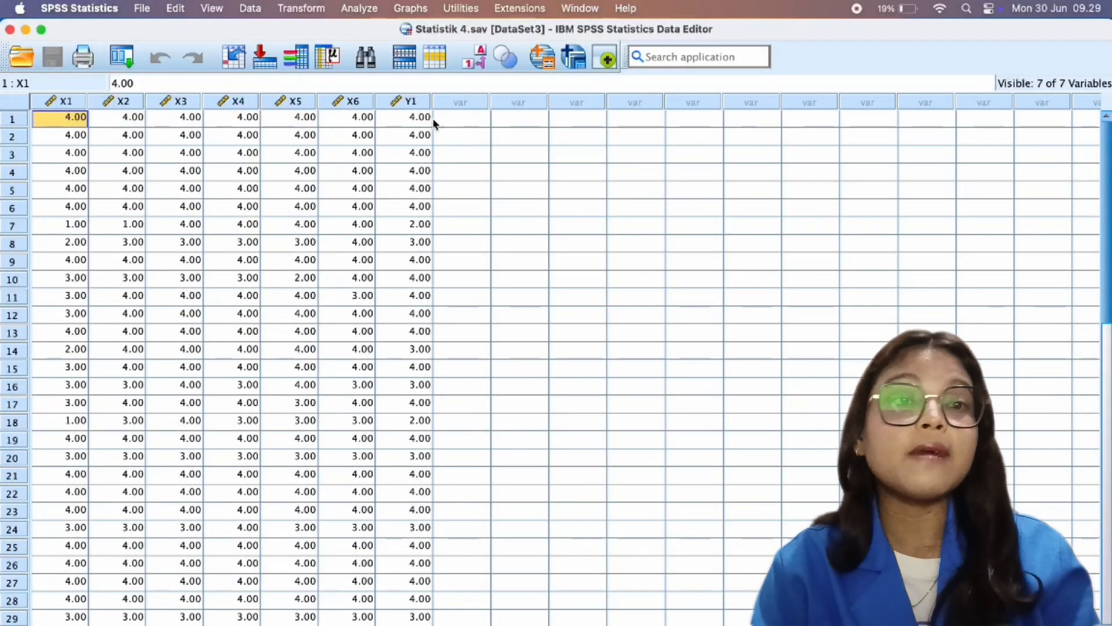
# Run a two-tailed bivariate Pearson correlation on all variables, X1 to X6 and Y1, with significant correlations flagged
pyautogui.click(374, 12)
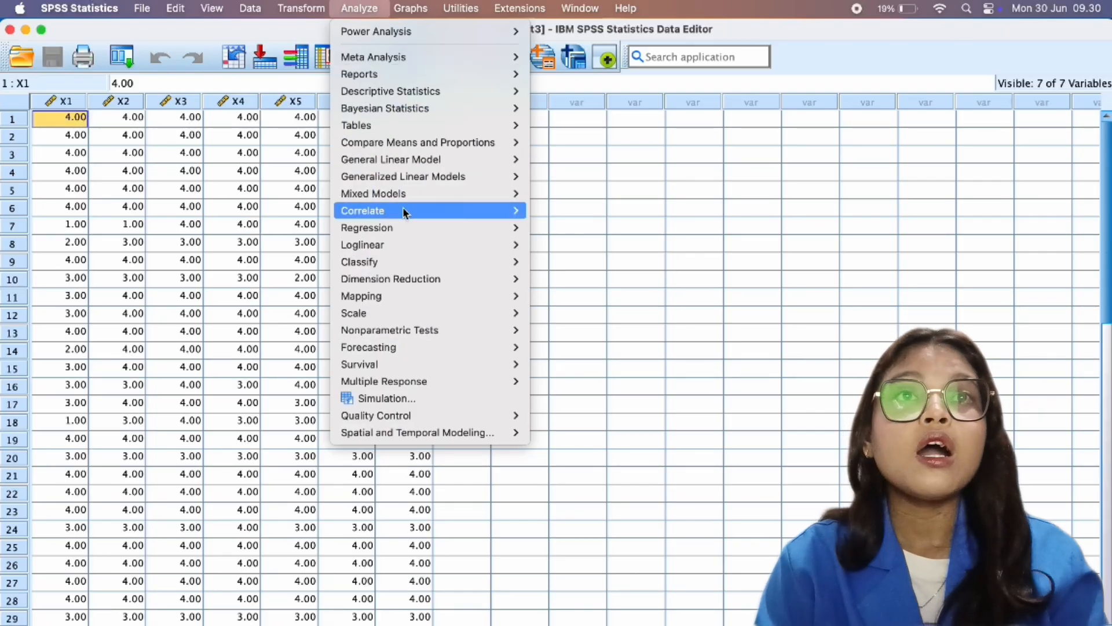
pyautogui.moveTo(424, 217)
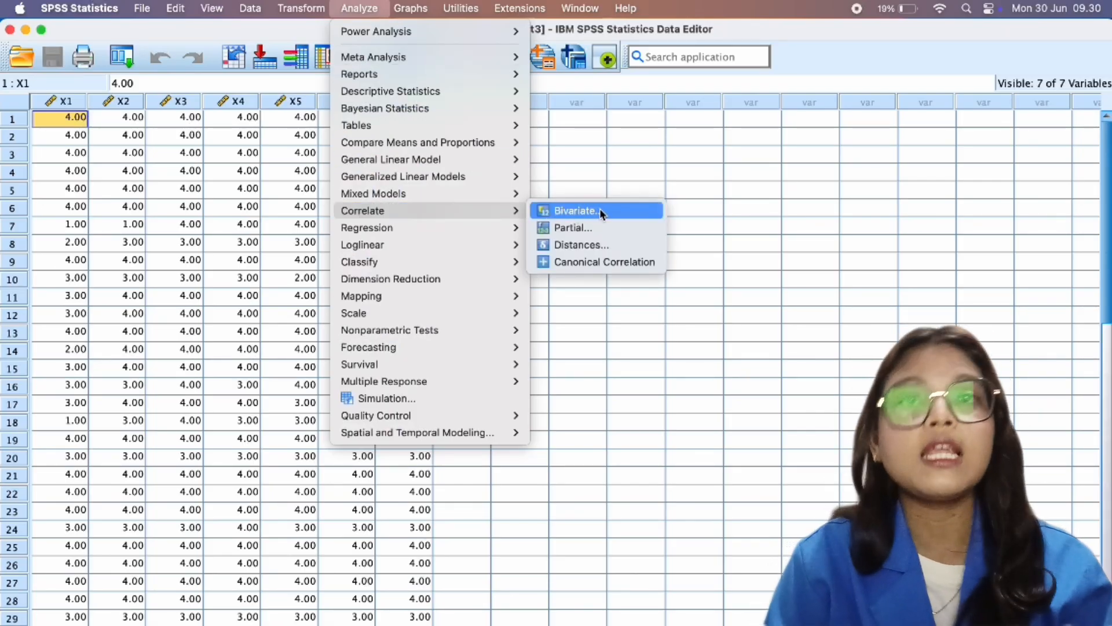
pyautogui.click(622, 213)
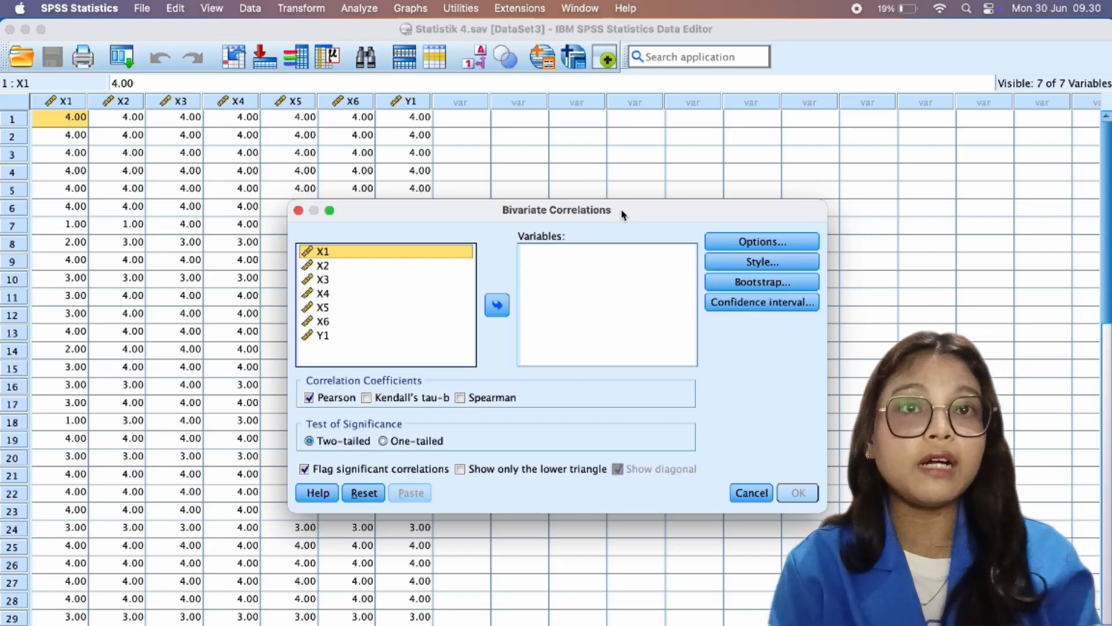
pyautogui.keyDown('shift'); pyautogui.click(323, 336); pyautogui.keyUp('shift')
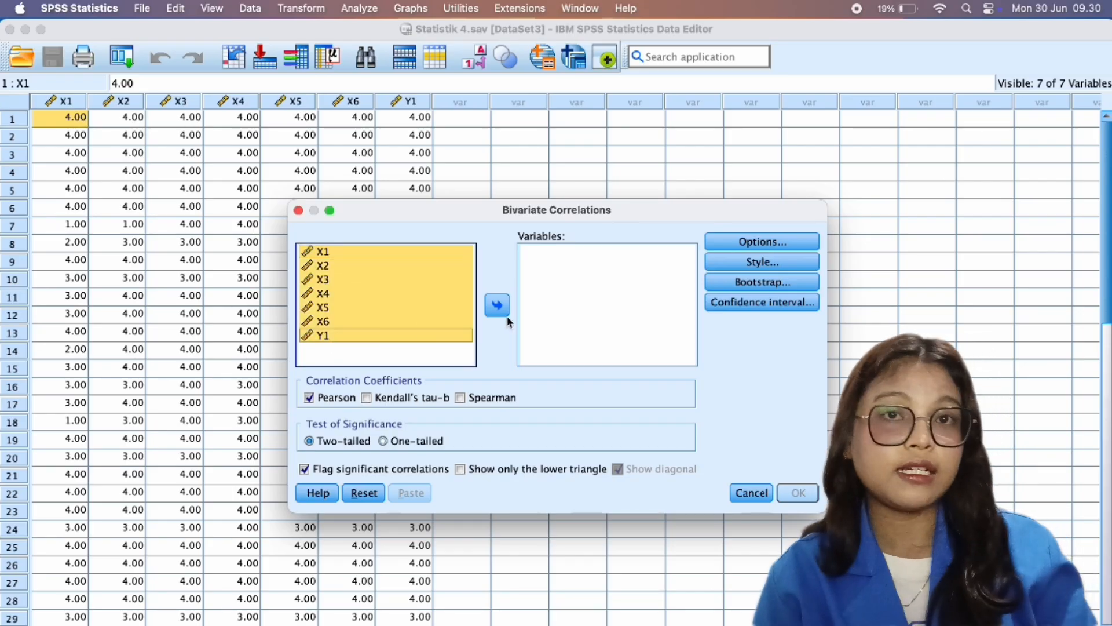
pyautogui.click(500, 307)
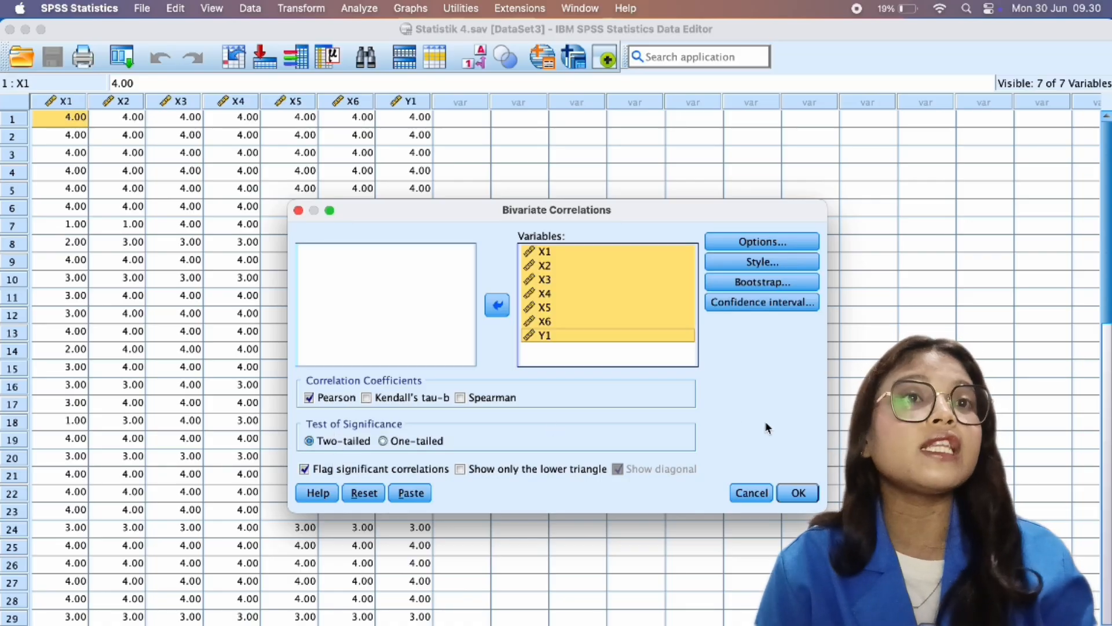
pyautogui.click(798, 498)
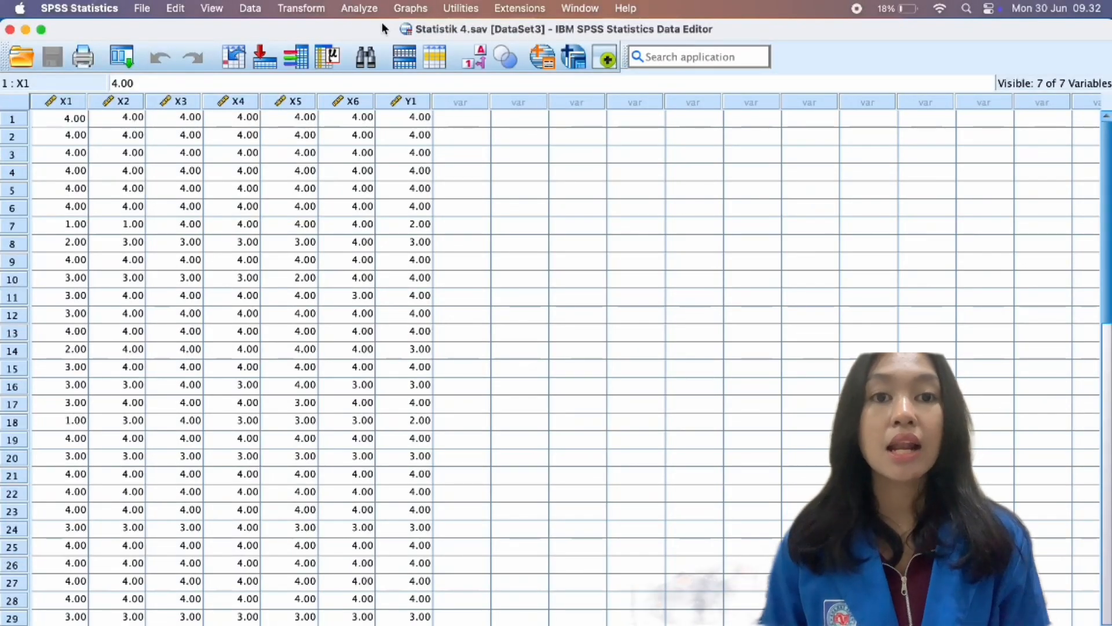
# Set up a Reliability Analysis with X1 to X6 and Y1 as items and Alpha as the model
pyautogui.click(359, 8)
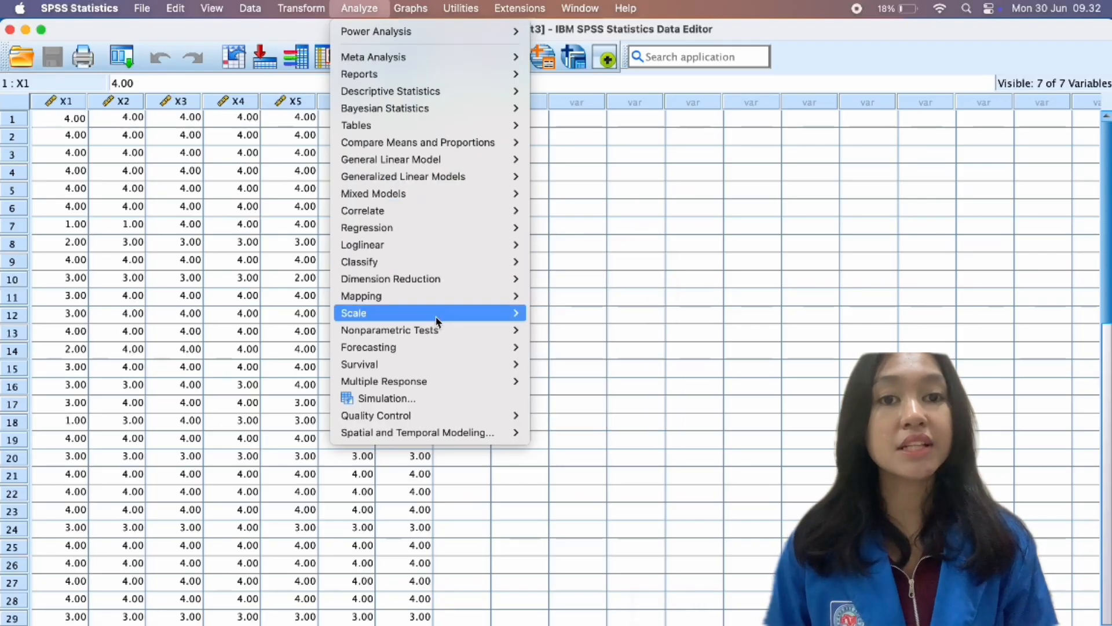
pyautogui.moveTo(519, 313)
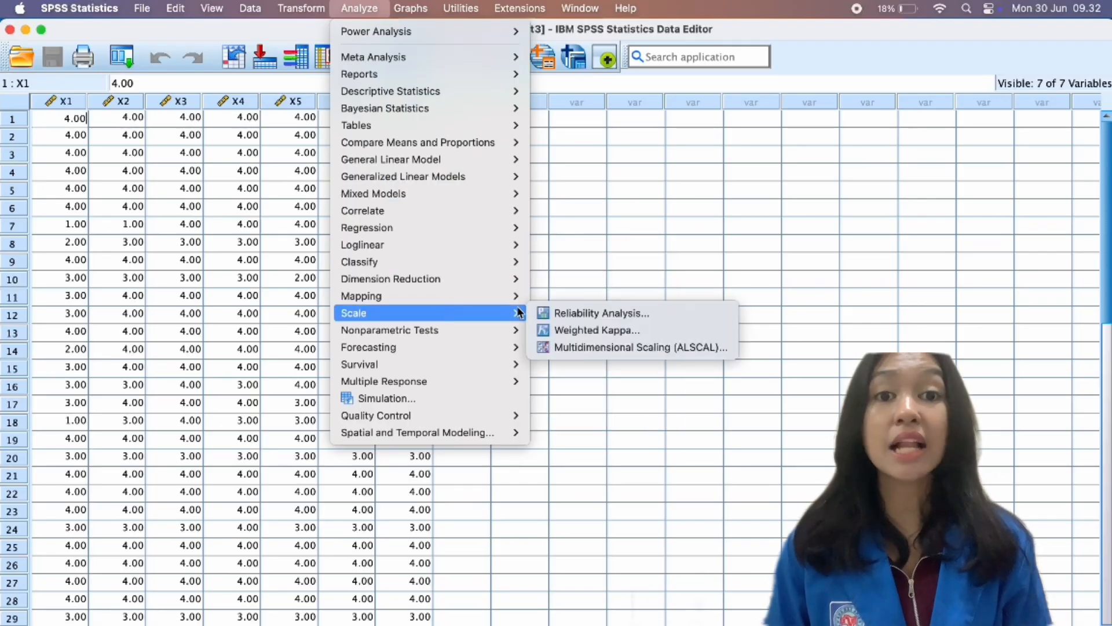
pyautogui.click(565, 313)
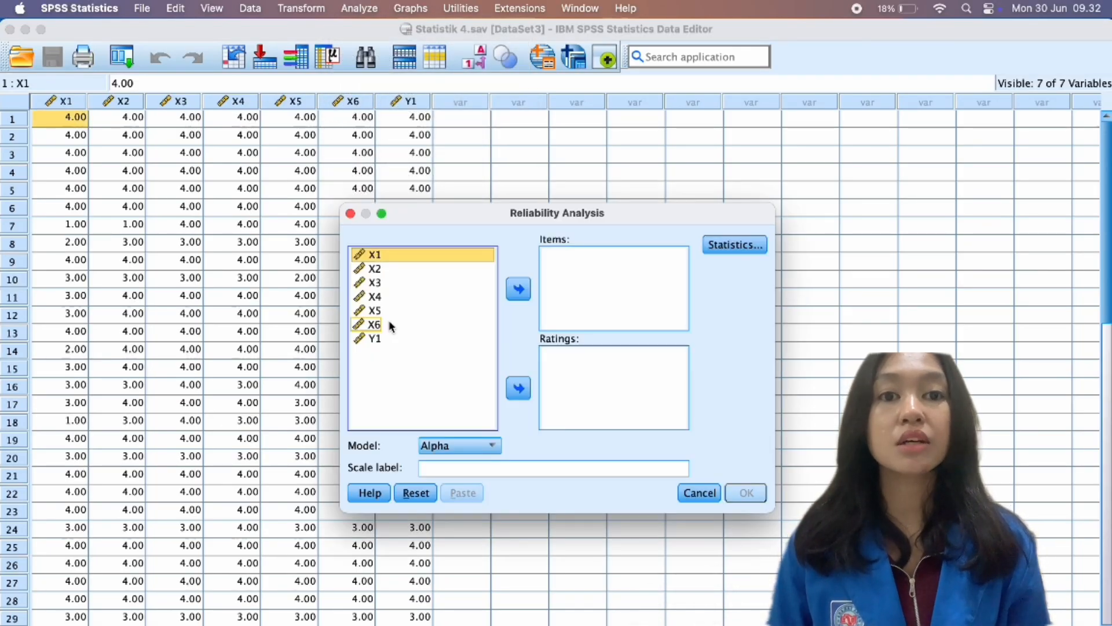
pyautogui.keyDown('shift'); pyautogui.click(375, 338); pyautogui.keyUp('shift')
pyautogui.click(518, 289)
pyautogui.click(467, 445)
pyautogui.click(474, 464)
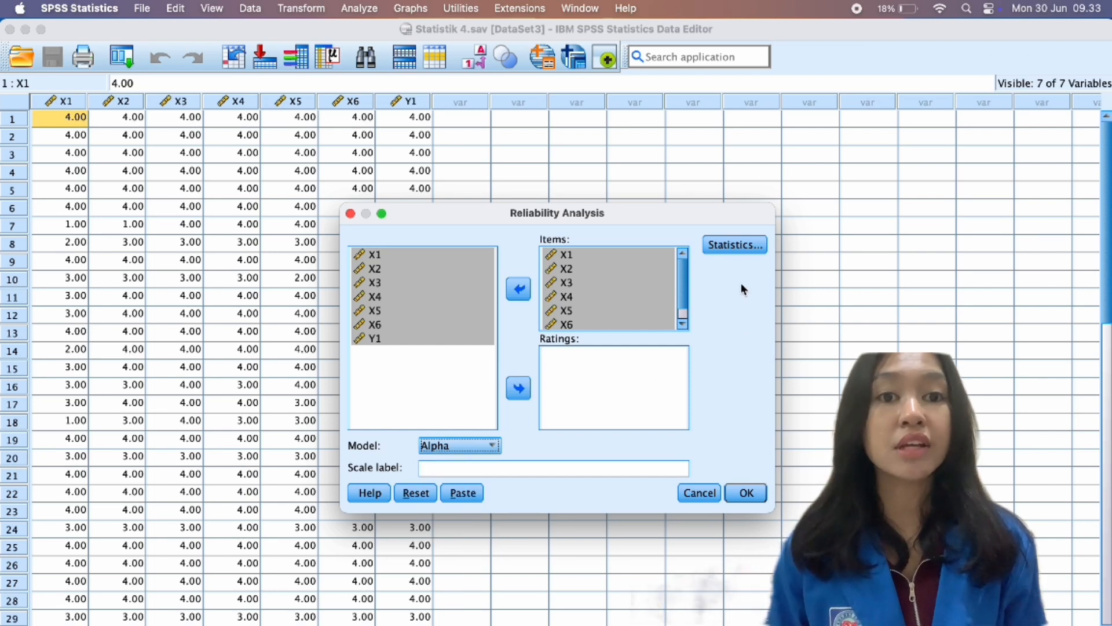
# Add the Scale if item deleted descriptives, run the reliability analysis and view its output tables
pyautogui.click(741, 250)
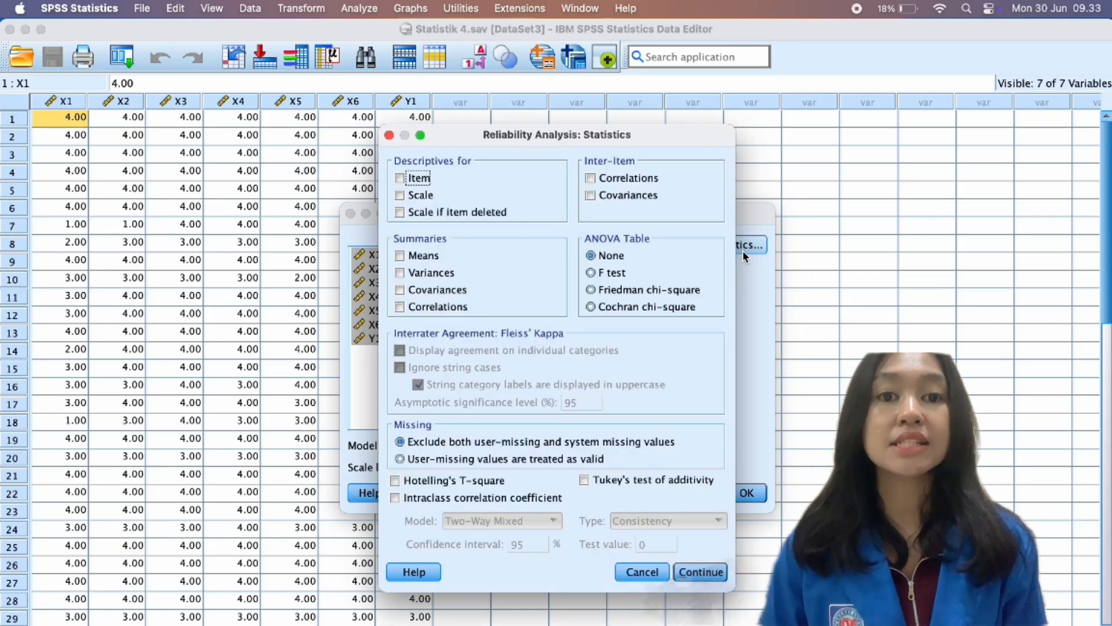
pyautogui.click(400, 213)
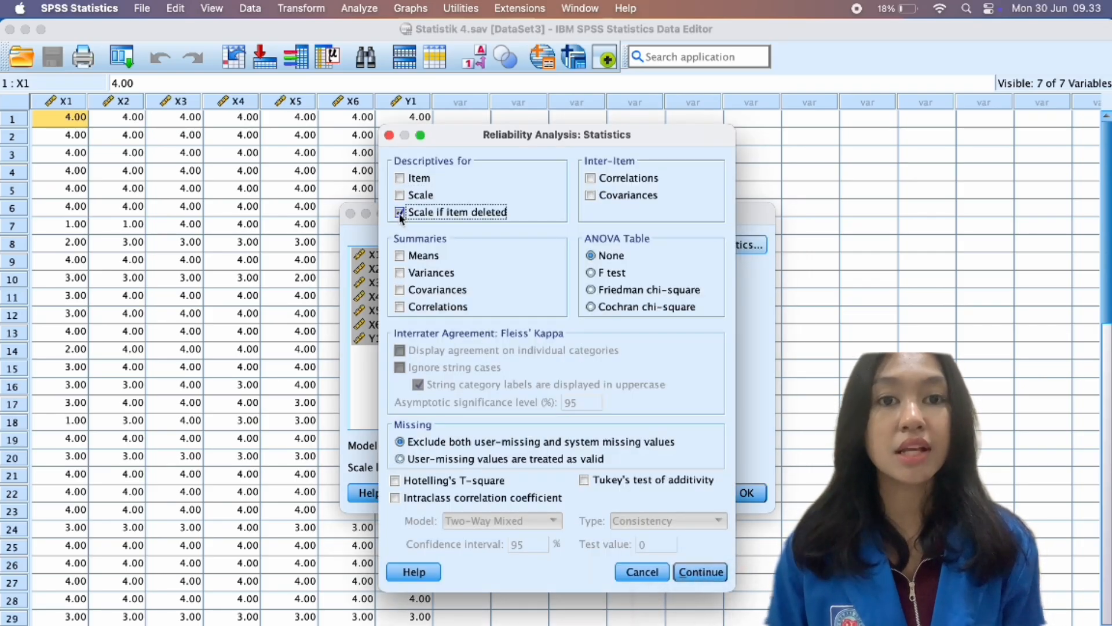
pyautogui.click(704, 572)
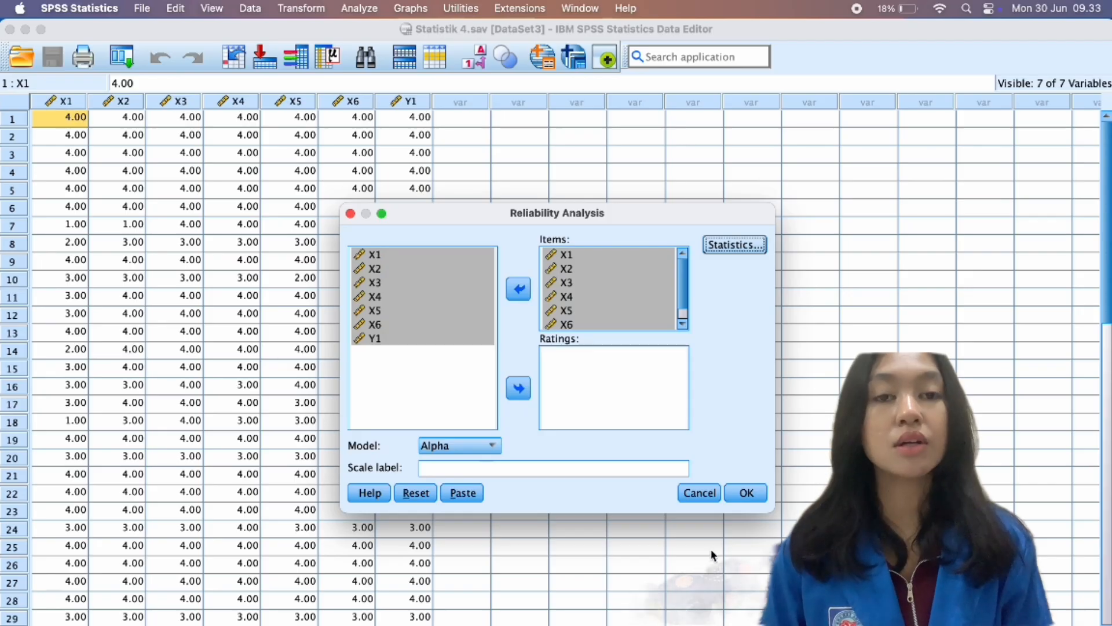
pyautogui.click(746, 493)
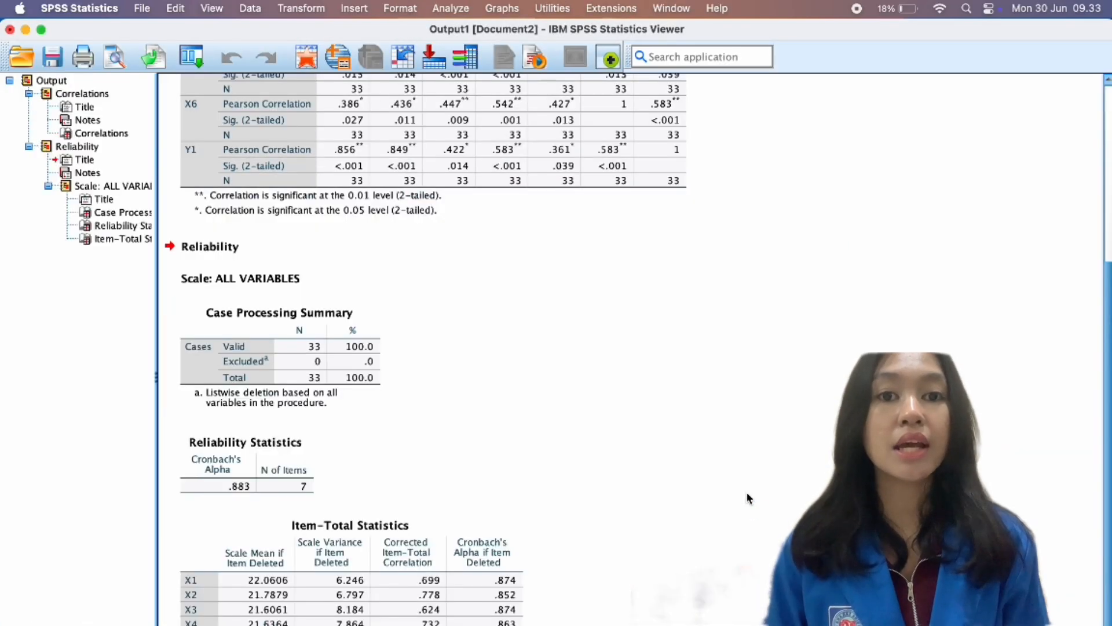
pyautogui.scroll(-1, 589, 551)
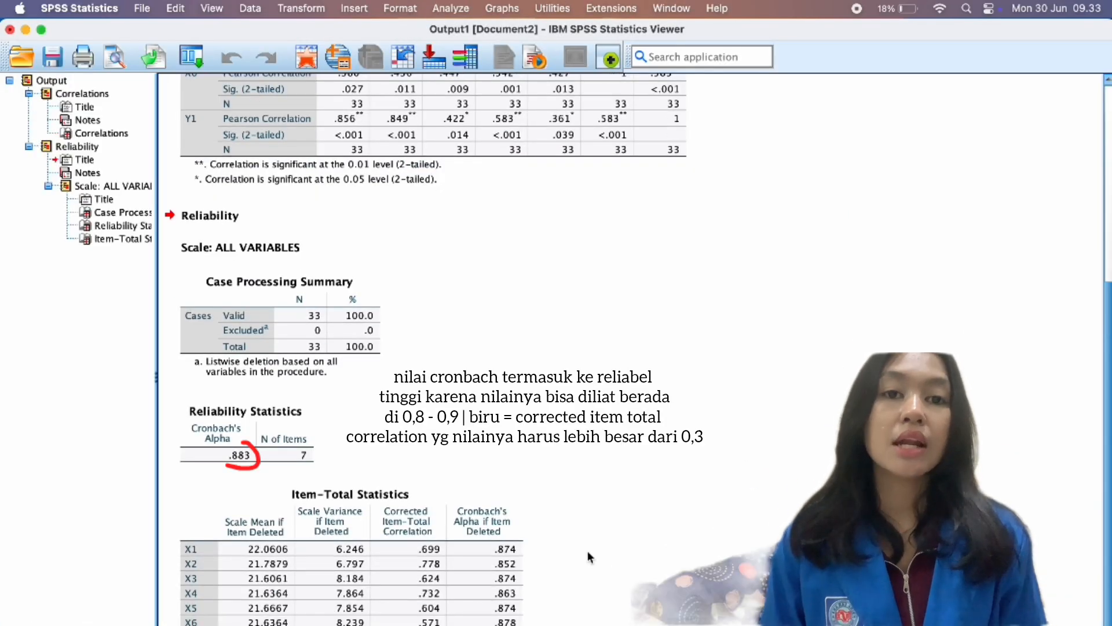